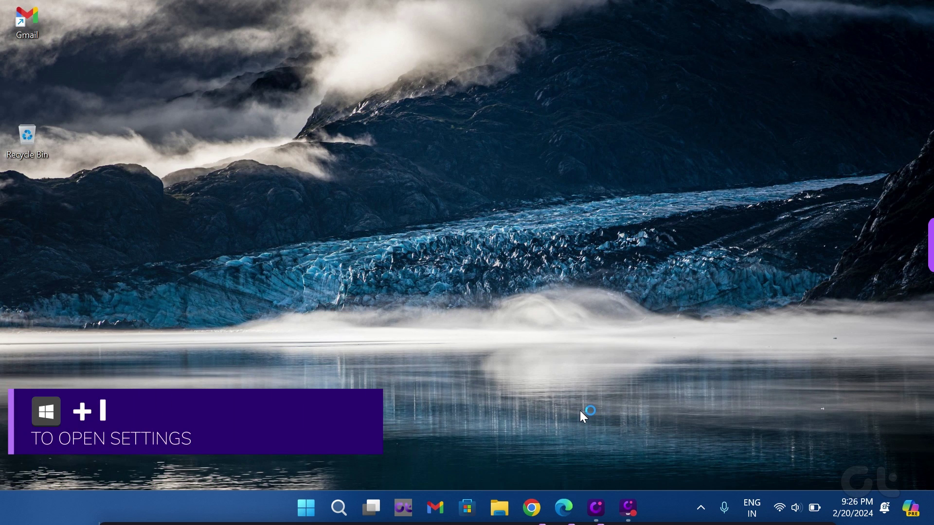
Launch Settings with Win+I and go to the Personalization page.
key(super+i)
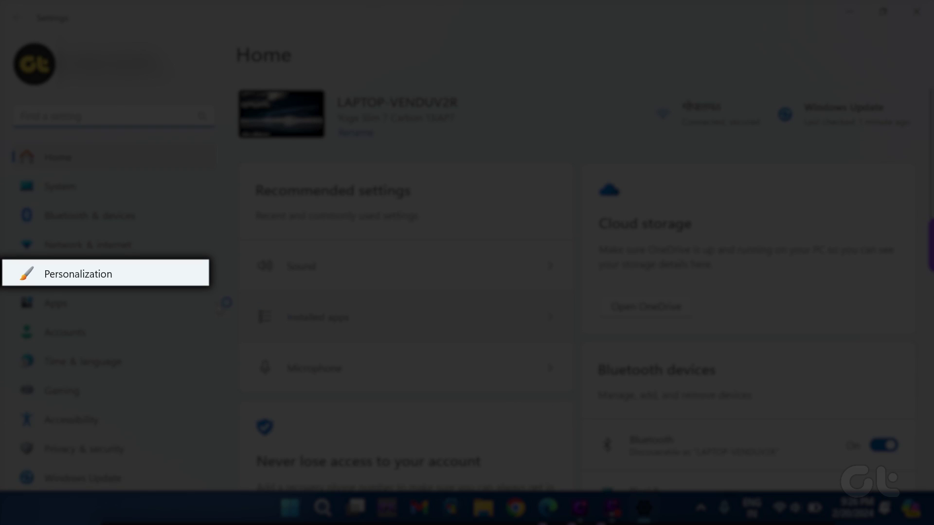
click(143, 269)
scroll(362, 369, down, 5)
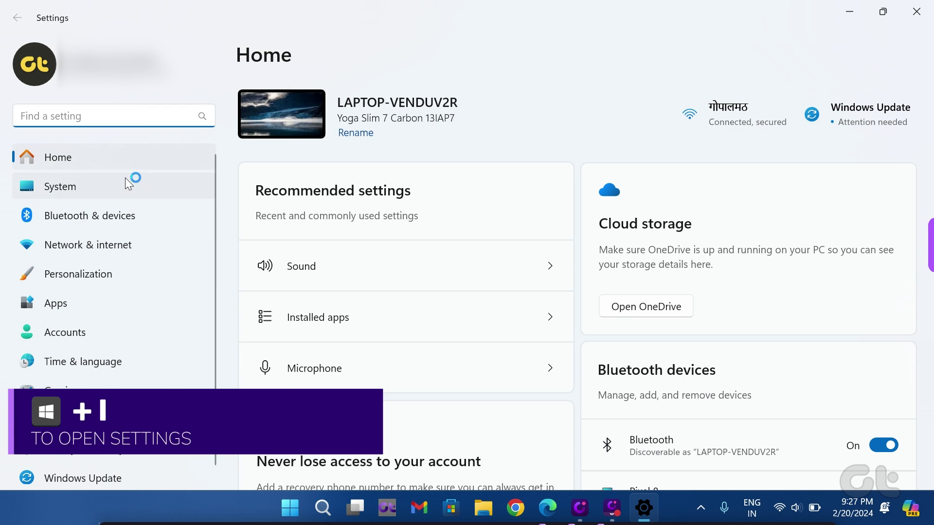
Go to System > Notifications and expand the Additional settings section.
click(119, 181)
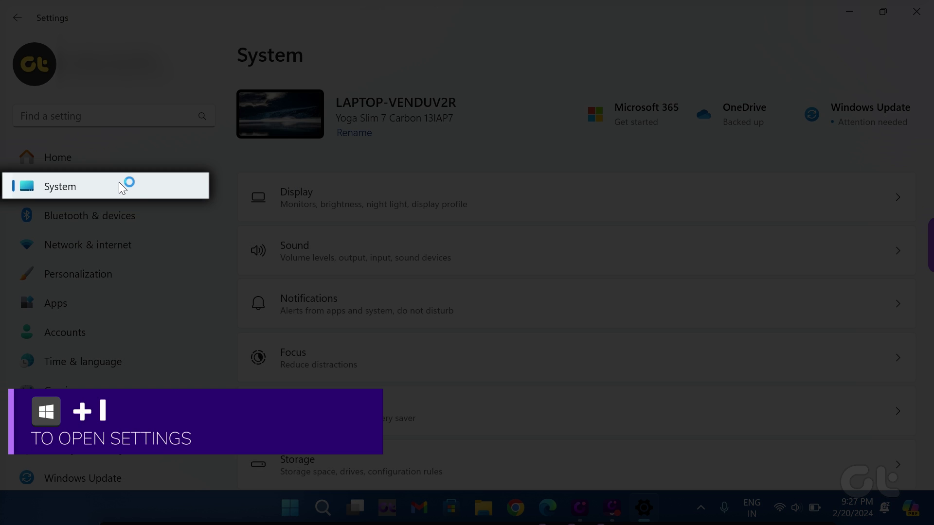
click(297, 305)
scroll(296, 305, down, 2)
scroll(297, 305, up, 5)
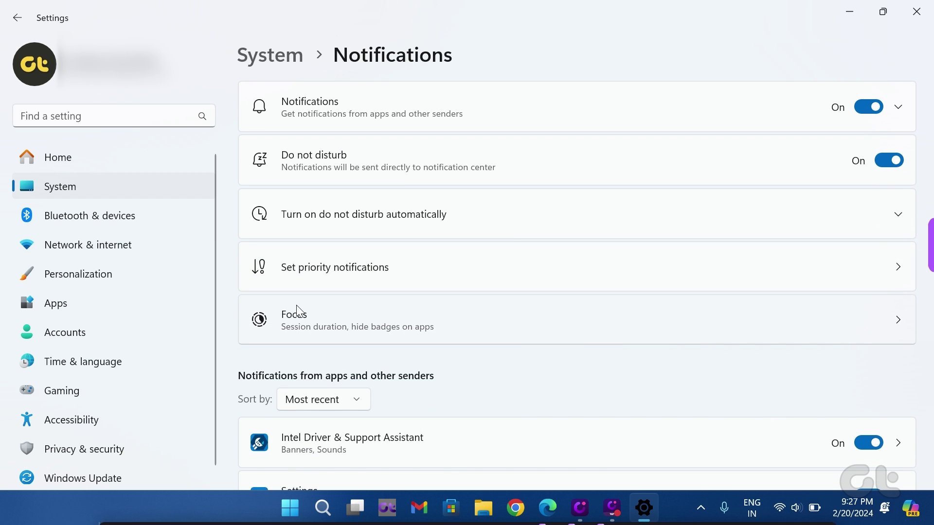
scroll(296, 305, down, 10)
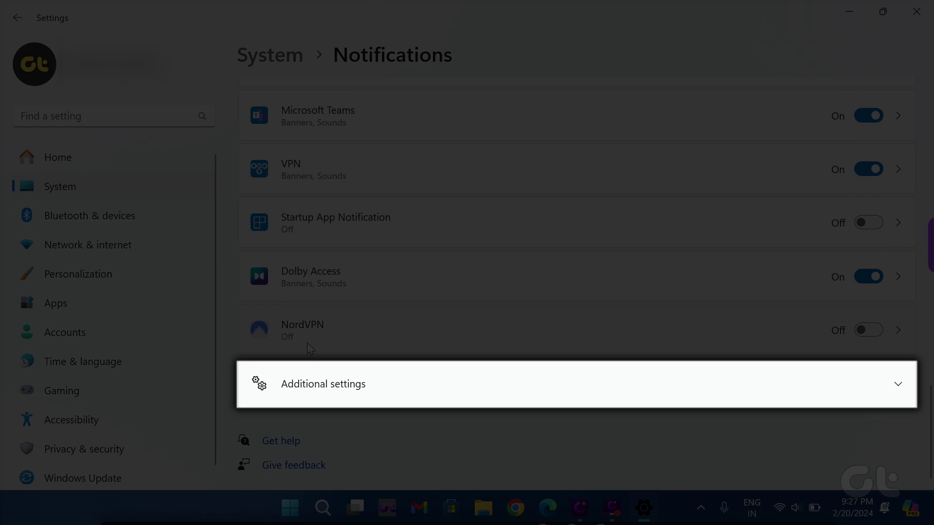
click(319, 389)
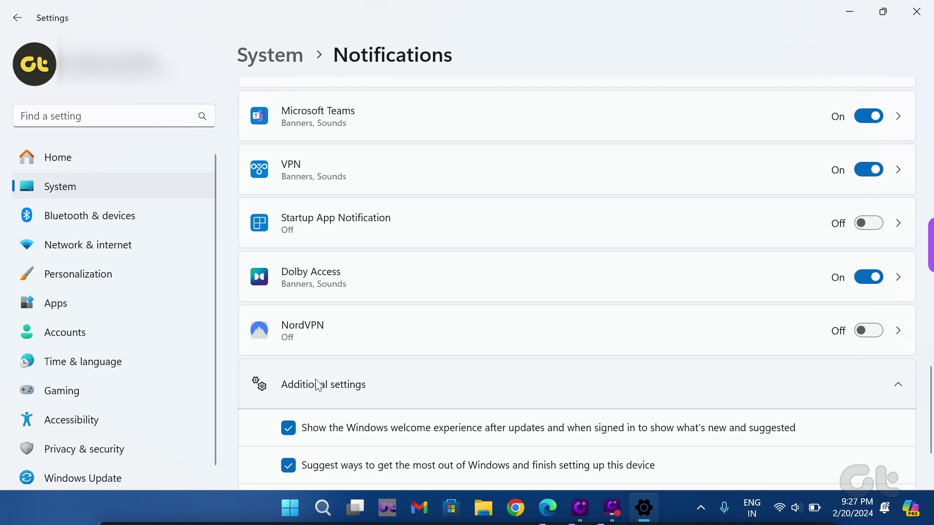
scroll(380, 365, down, 3)
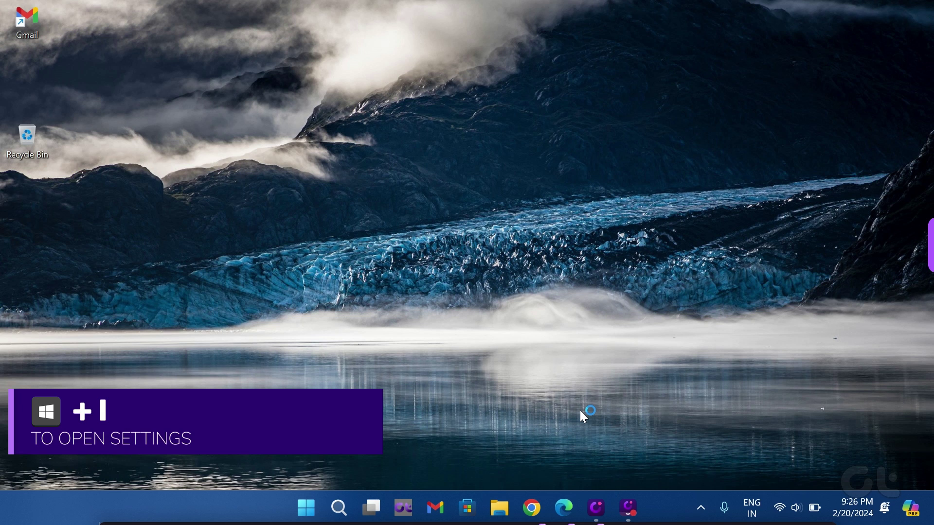
Reopen Settings with Win+I and navigate to System > Notifications.
key(super+i)
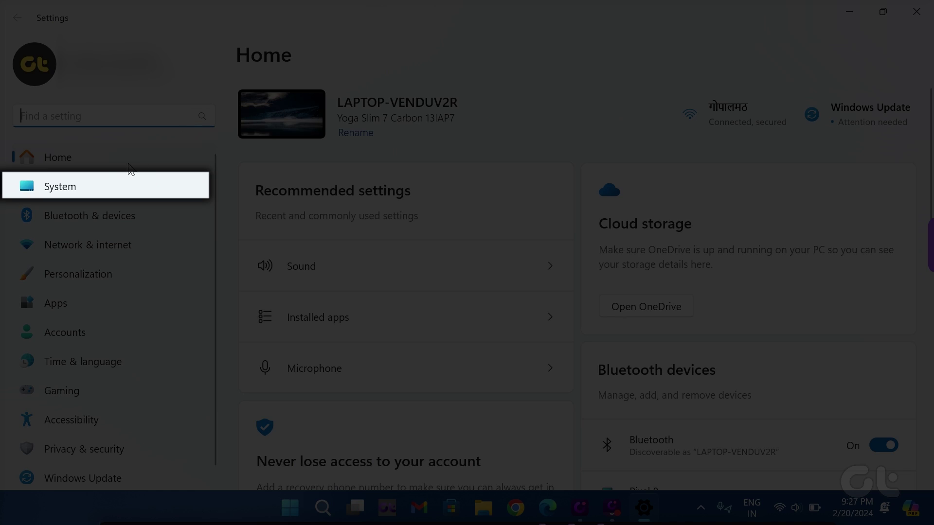
click(101, 186)
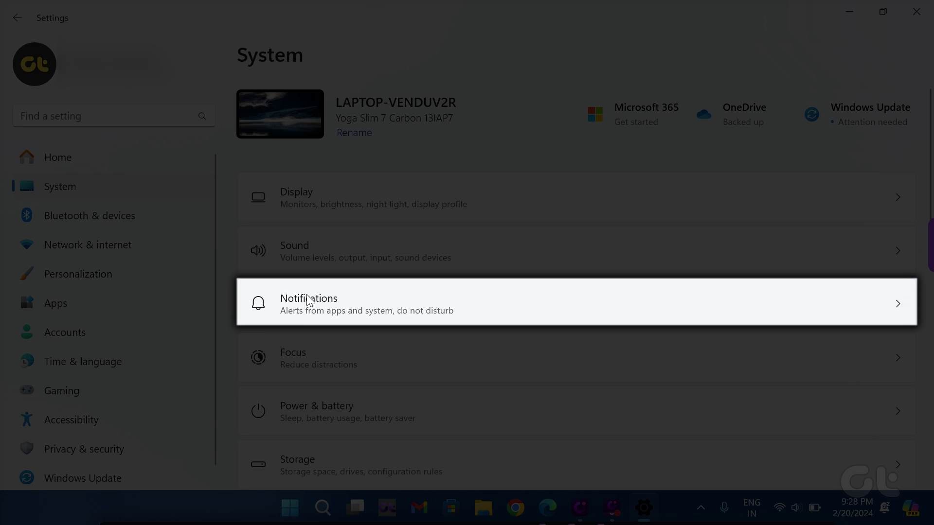
click(308, 300)
scroll(862, 125, down, 3)
scroll(862, 124, down, 3)
scroll(862, 124, down, 2)
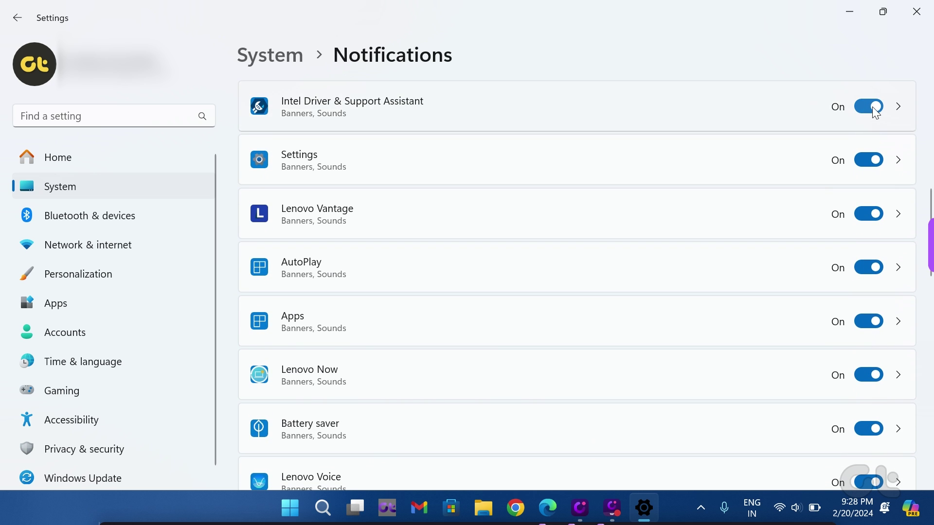
Switch off the Lenovo Vantage, Intel Driver & Support Assistant, Lenovo Now and Lenovo Voice toggles.
click(875, 213)
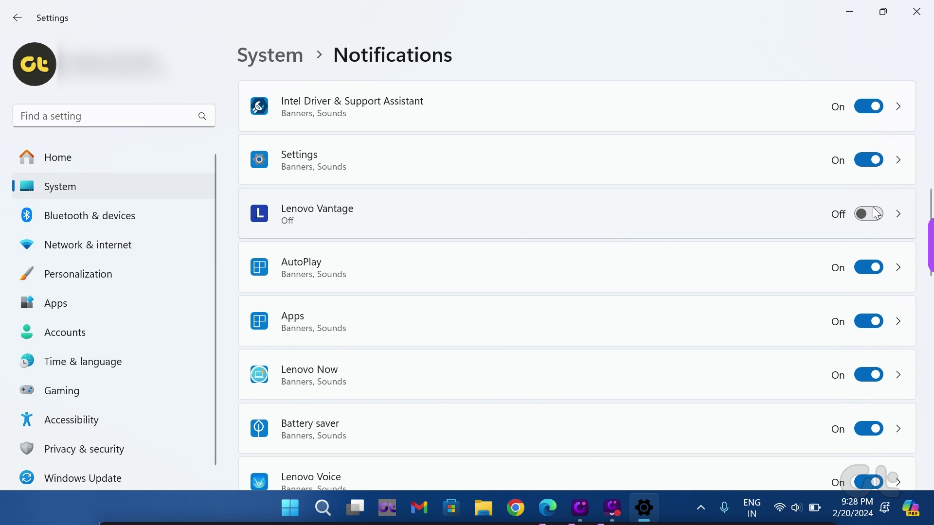
click(868, 107)
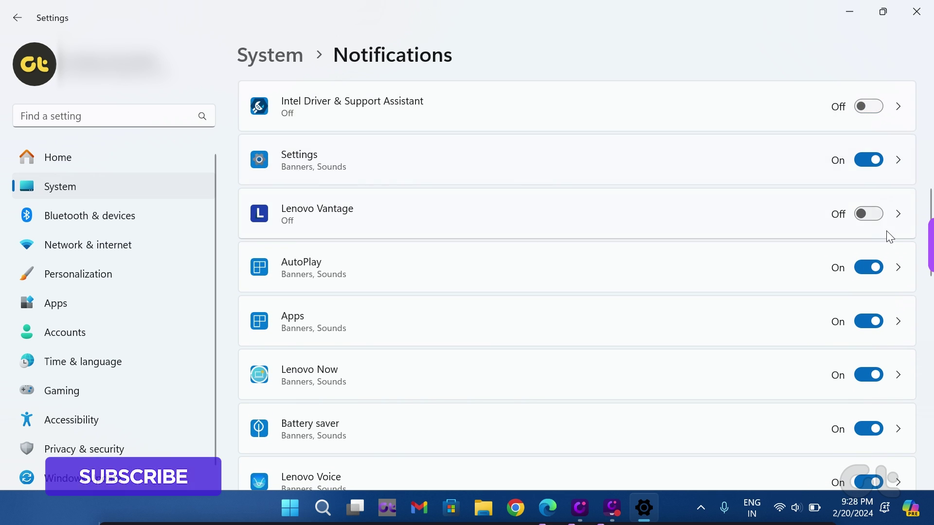
click(868, 374)
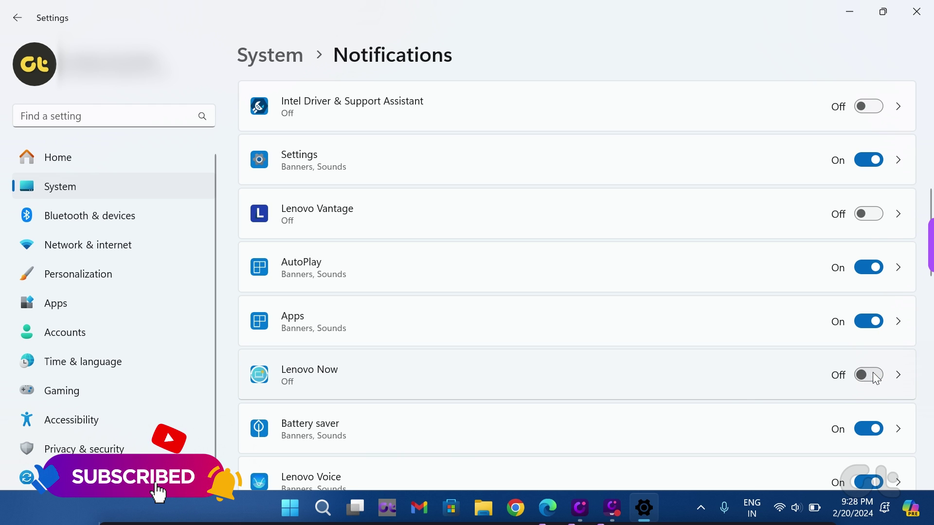
scroll(875, 409, down, 1)
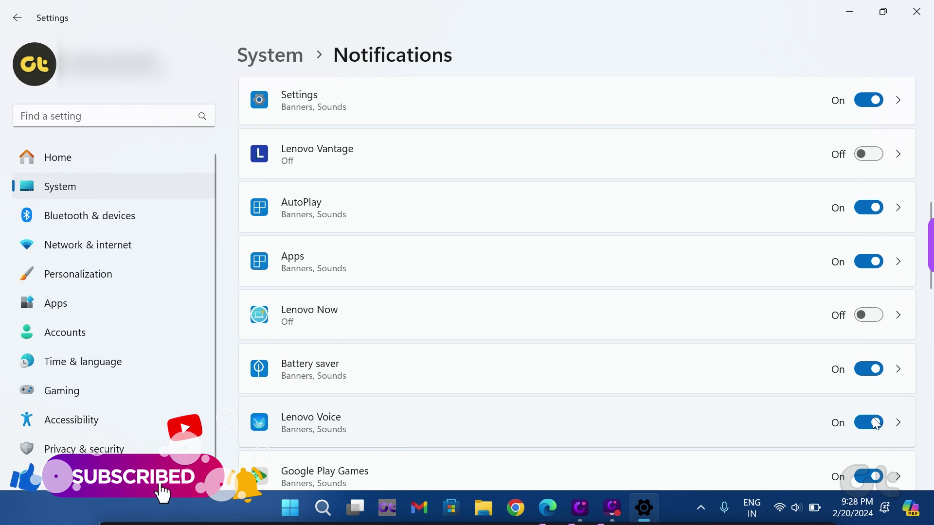
click(876, 423)
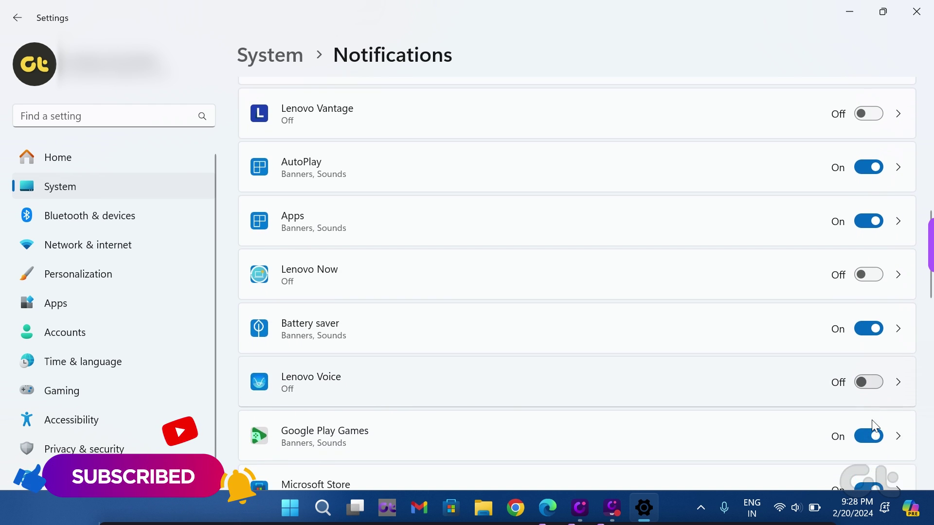